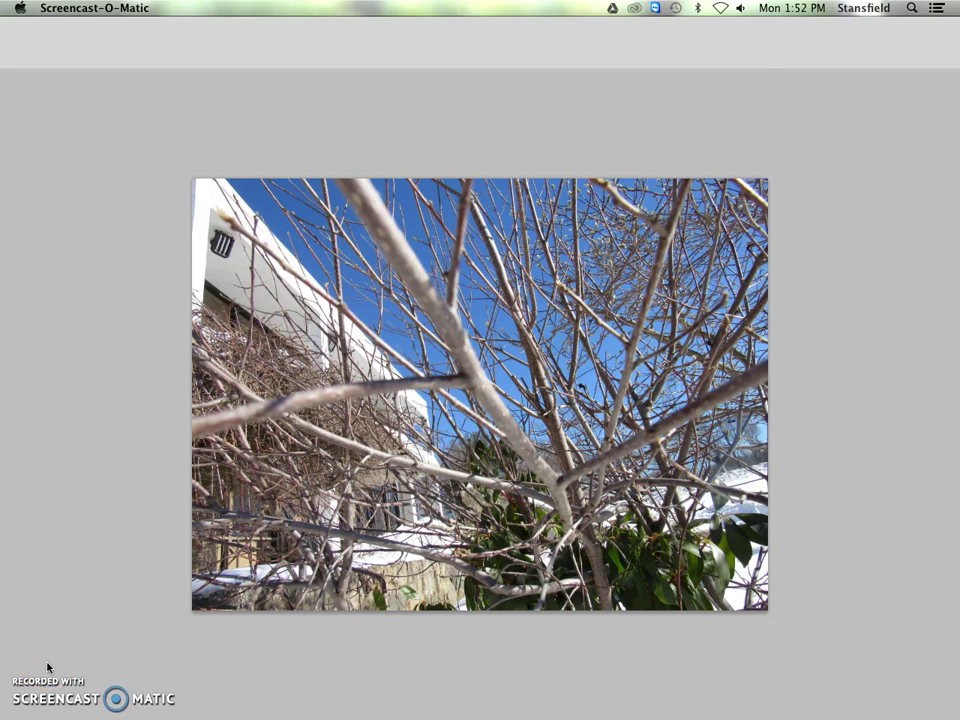
Bring Photoshop forward and choose the Rectangular Marquee Tool for the branch photo.
left_click(140, 605)
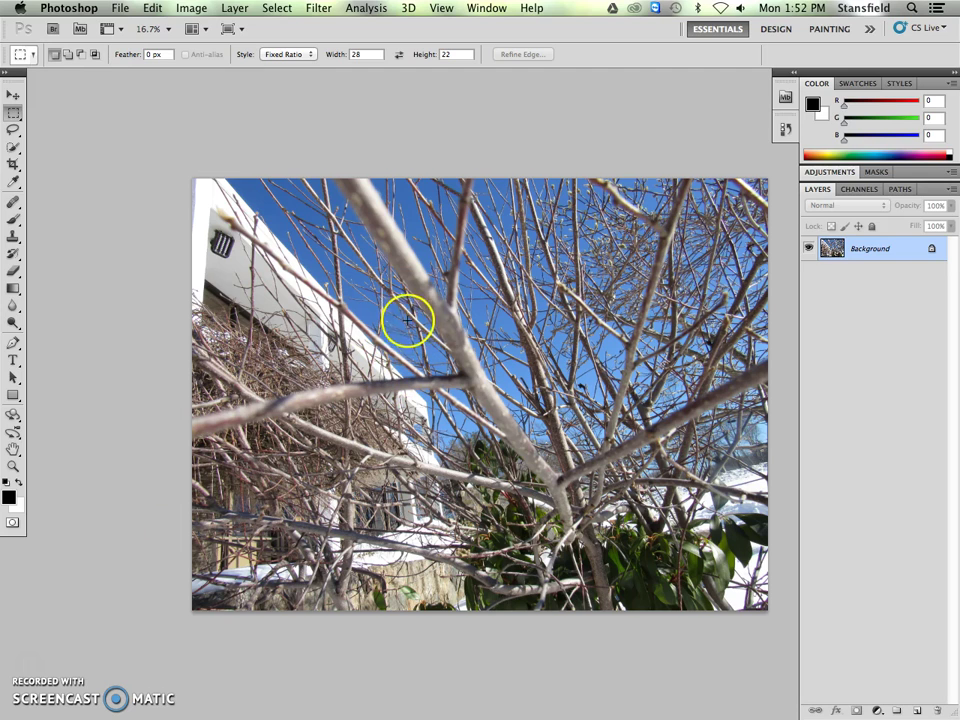
left_click_drag(14, 114, 60, 111)
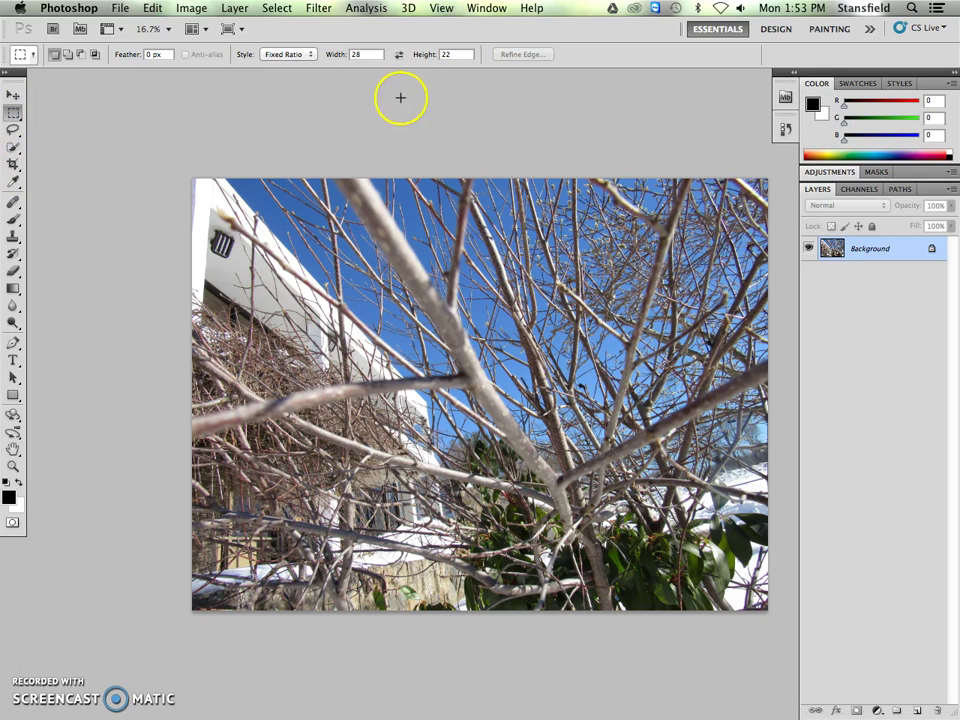
left_click(283, 54)
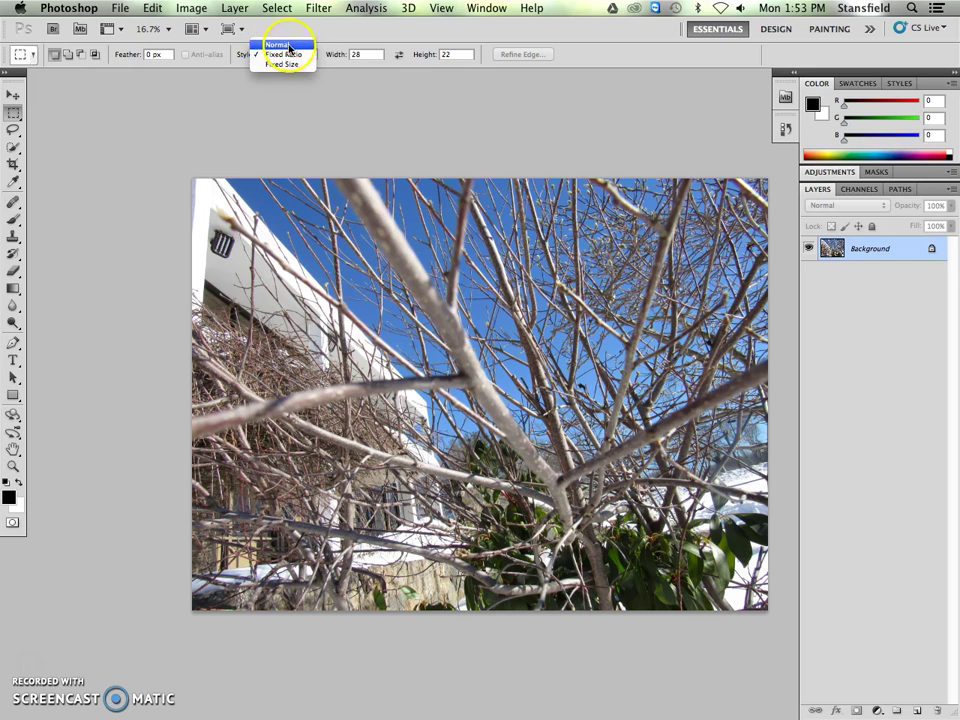
left_click(290, 46)
left_click(287, 52)
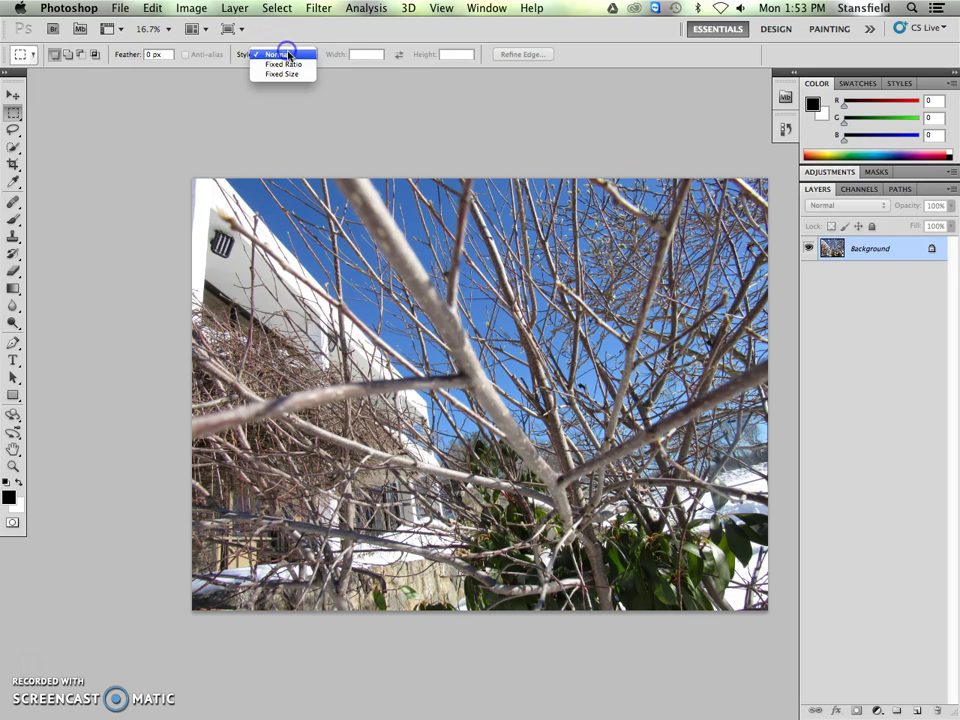
left_click(301, 65)
left_click(370, 54)
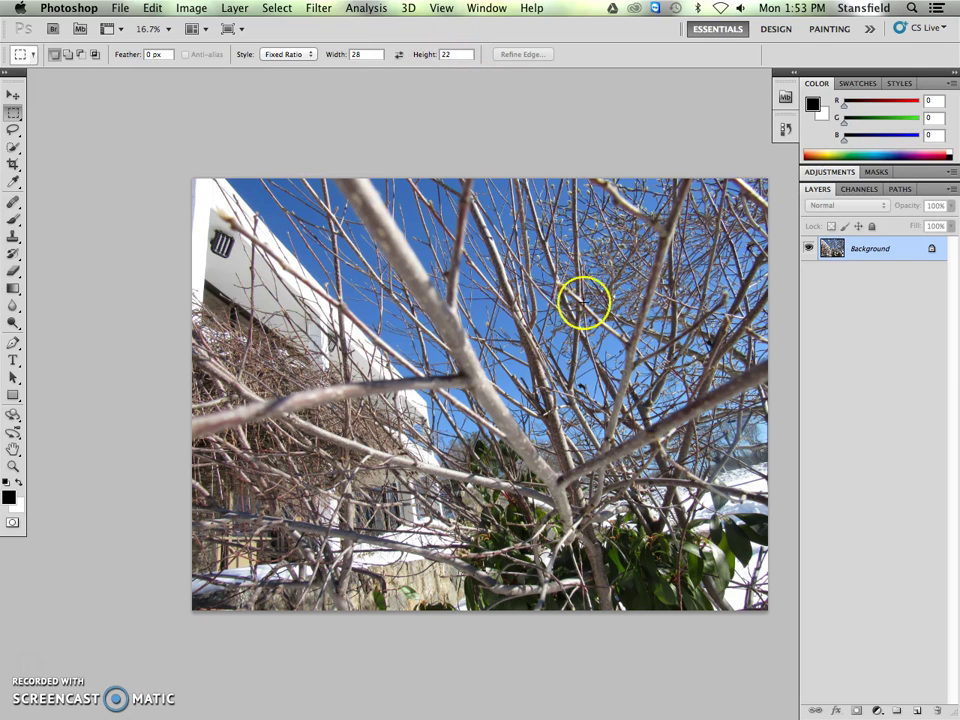
left_click(366, 56)
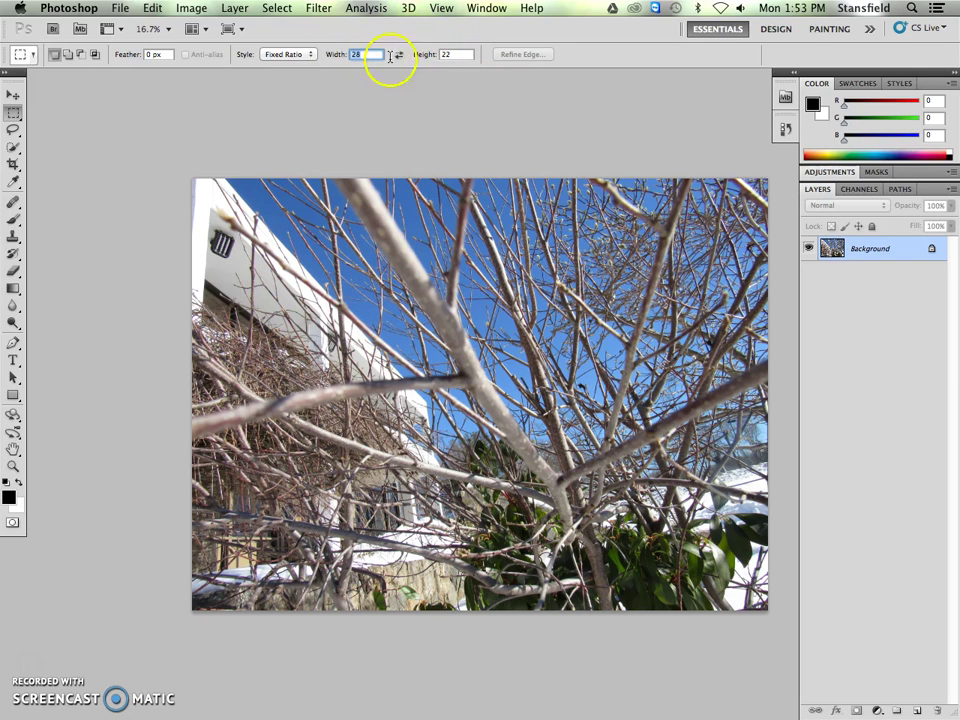
left_click(454, 55)
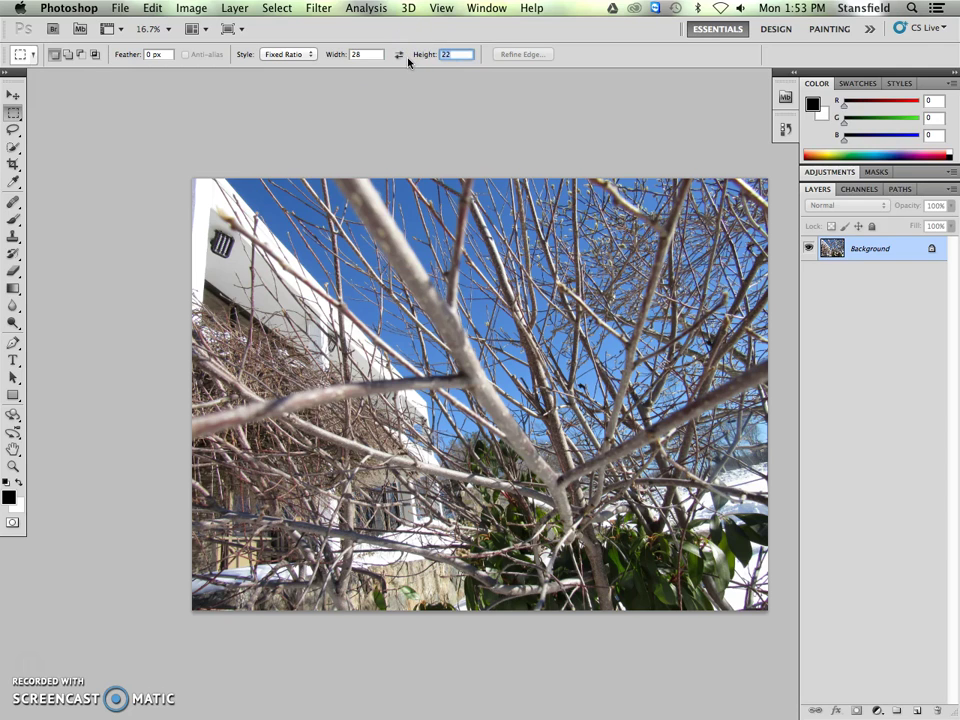
left_click(352, 54)
left_click(456, 54)
Draw a 28:22 selection over the upper branches, deselect it, then restore it with Reselect.
left_click_drag(283, 167, 638, 503)
left_click_drag(638, 508, 520, 455)
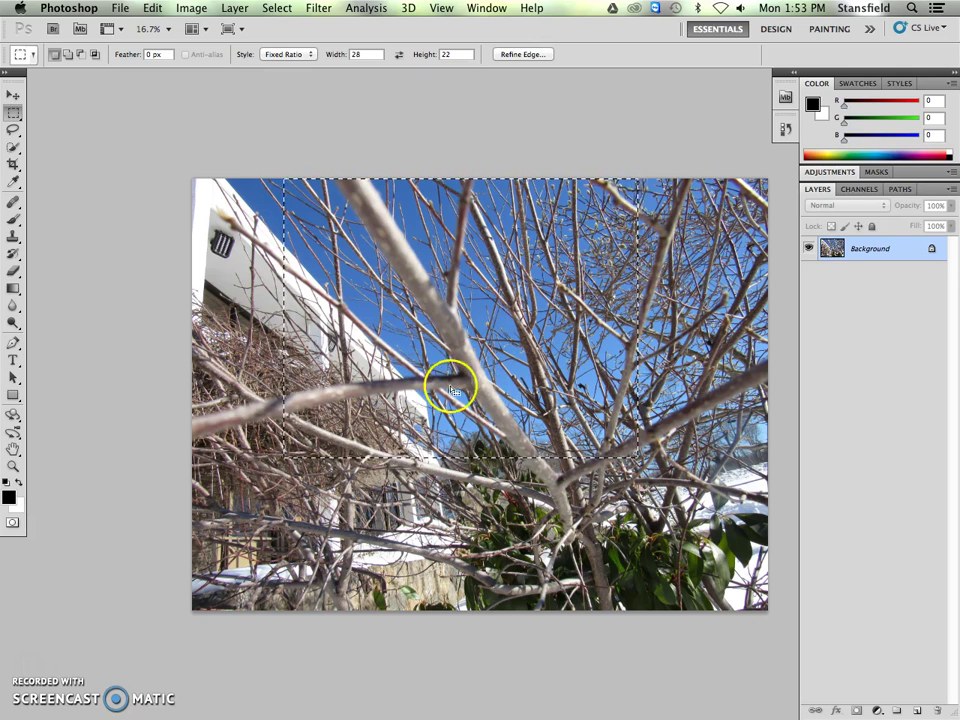
left_click(372, 264)
left_click(276, 8)
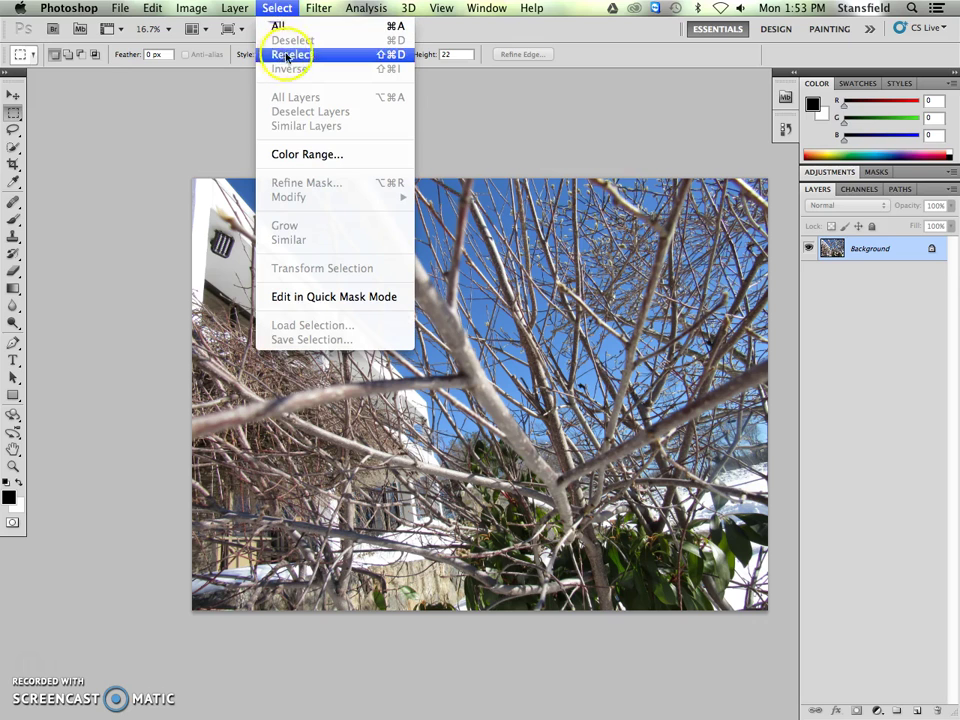
left_click(317, 274)
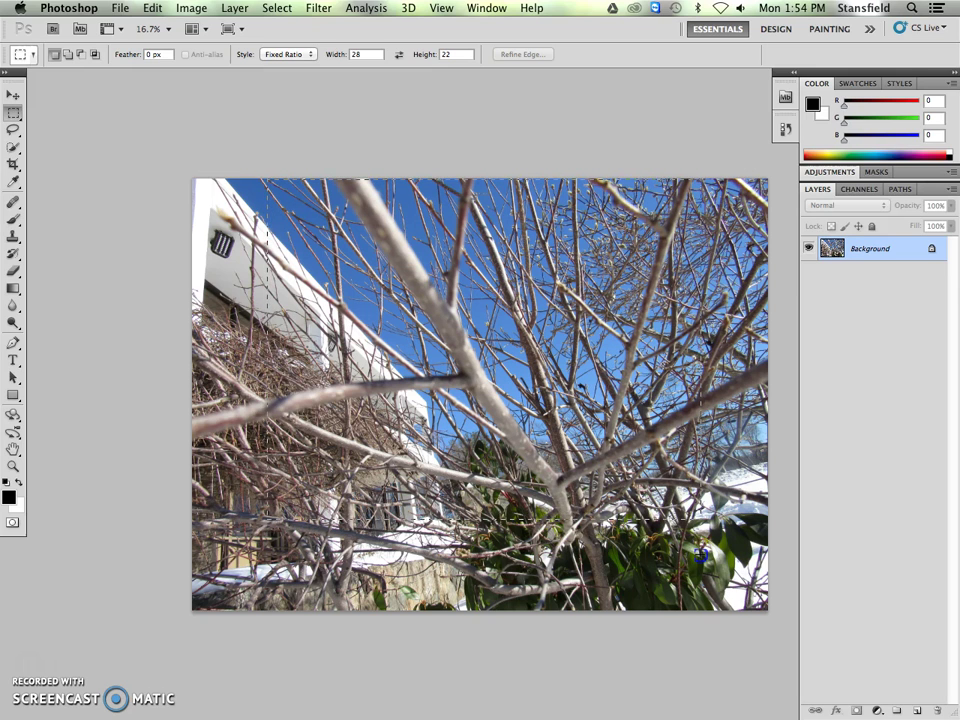
Move the 28:22 selection up and right to reach the photo's right edge.
left_click_drag(694, 547, 637, 540)
left_click_drag(662, 598, 710, 583)
left_click_drag(675, 622, 574, 493)
Crop the photo to the 28:22 selection with Image > Crop, then deselect.
left_click(200, 9)
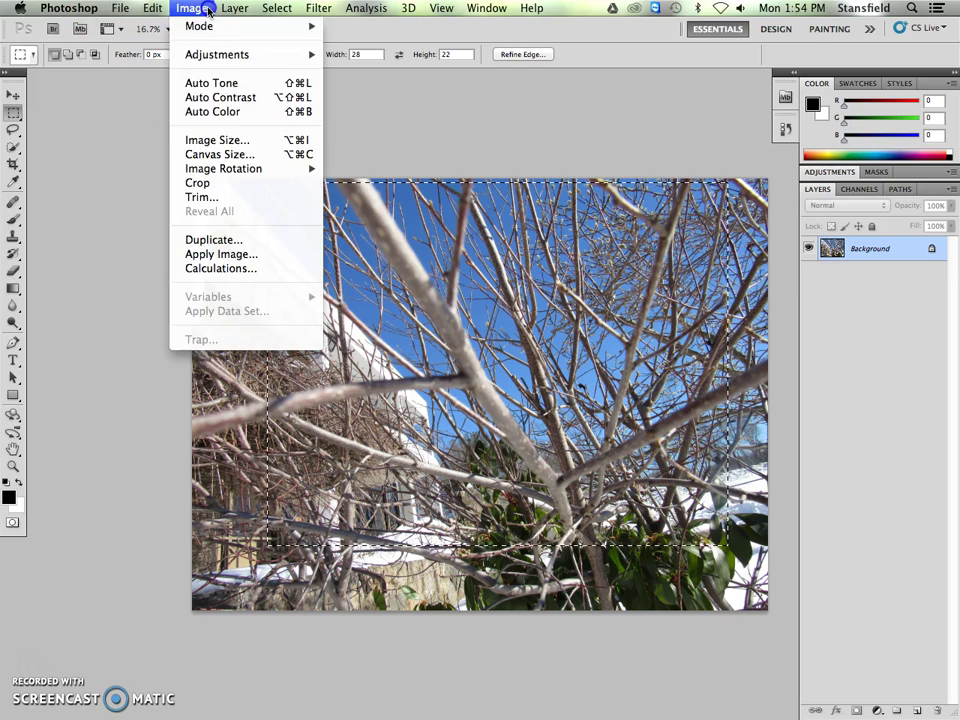
left_click(229, 183)
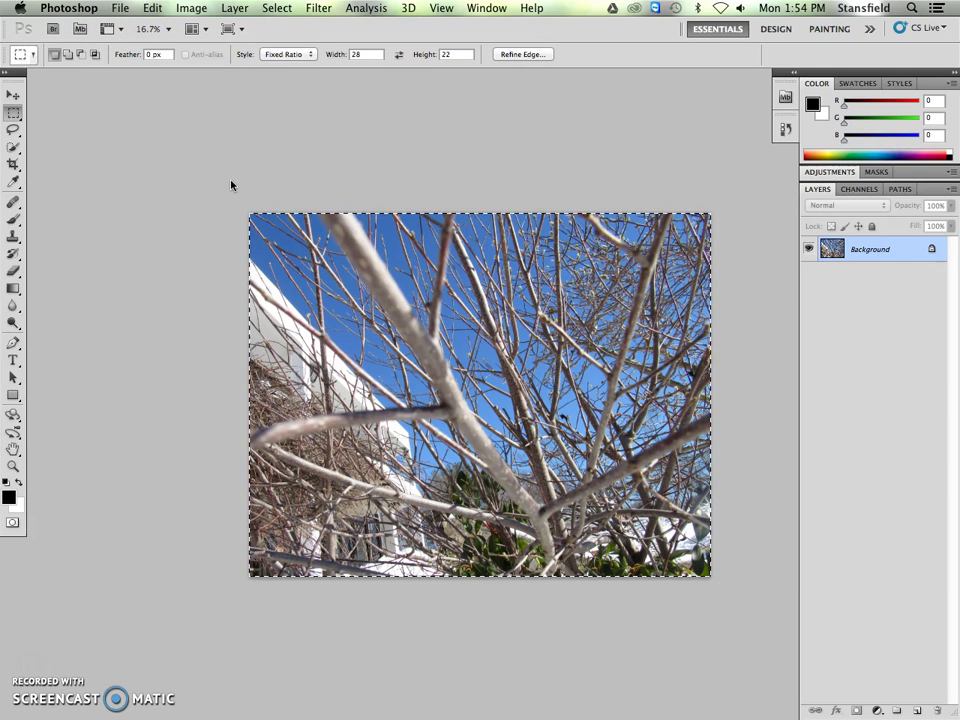
key("super+d")
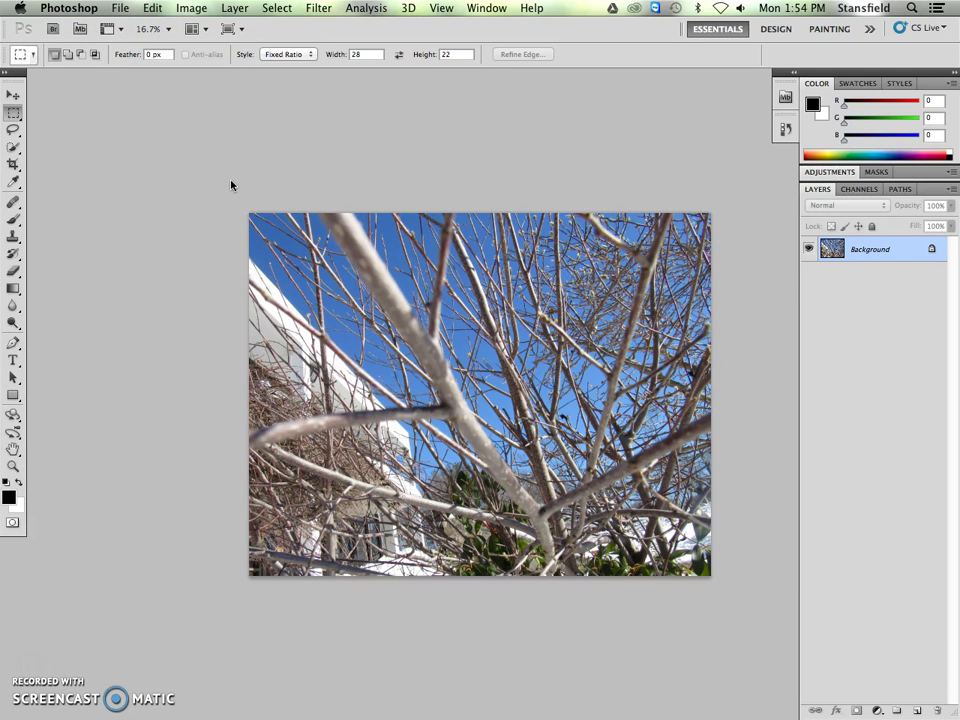
Select the 28 width and 22 height ratio values in the marquee options bar.
left_click(236, 150)
left_click(358, 56)
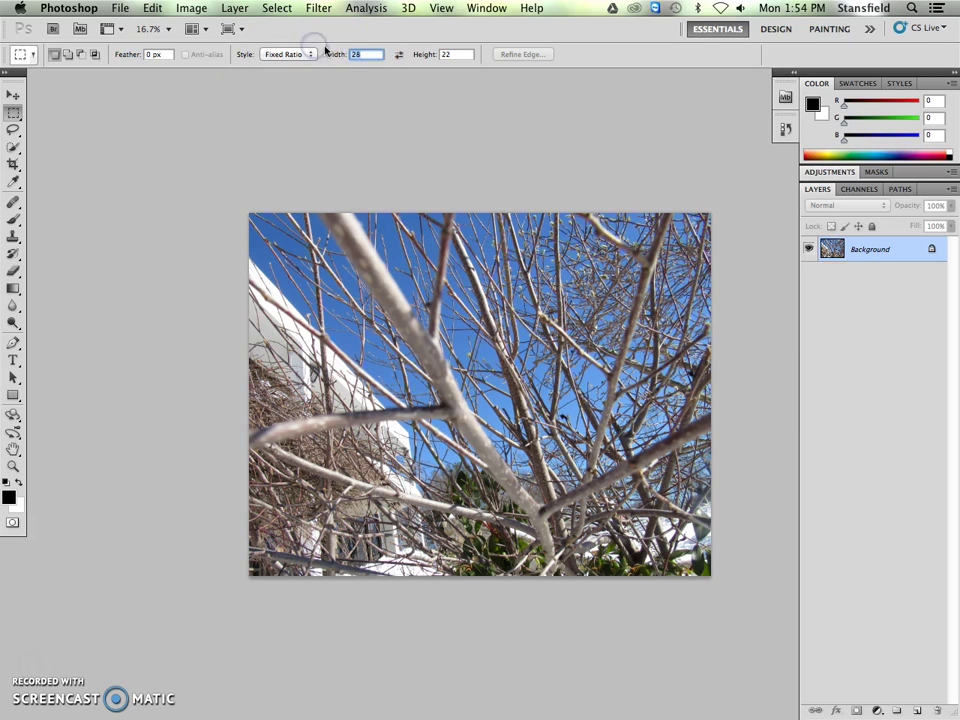
double_click(367, 53)
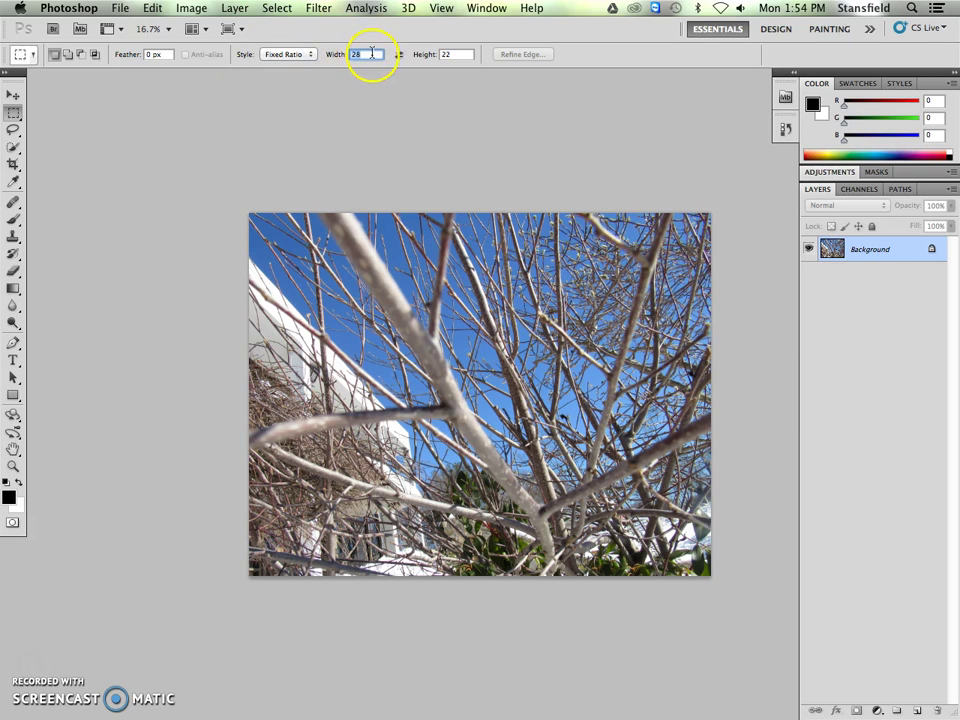
left_click(454, 53)
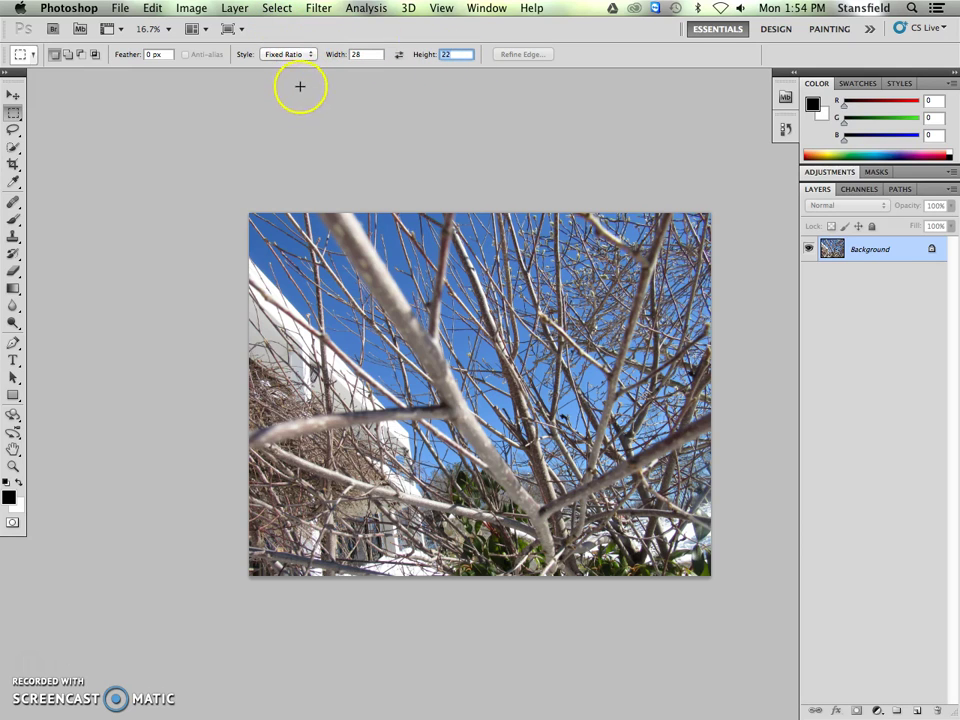
Open Image Size and enter 28 inches as the document width.
left_click(191, 8)
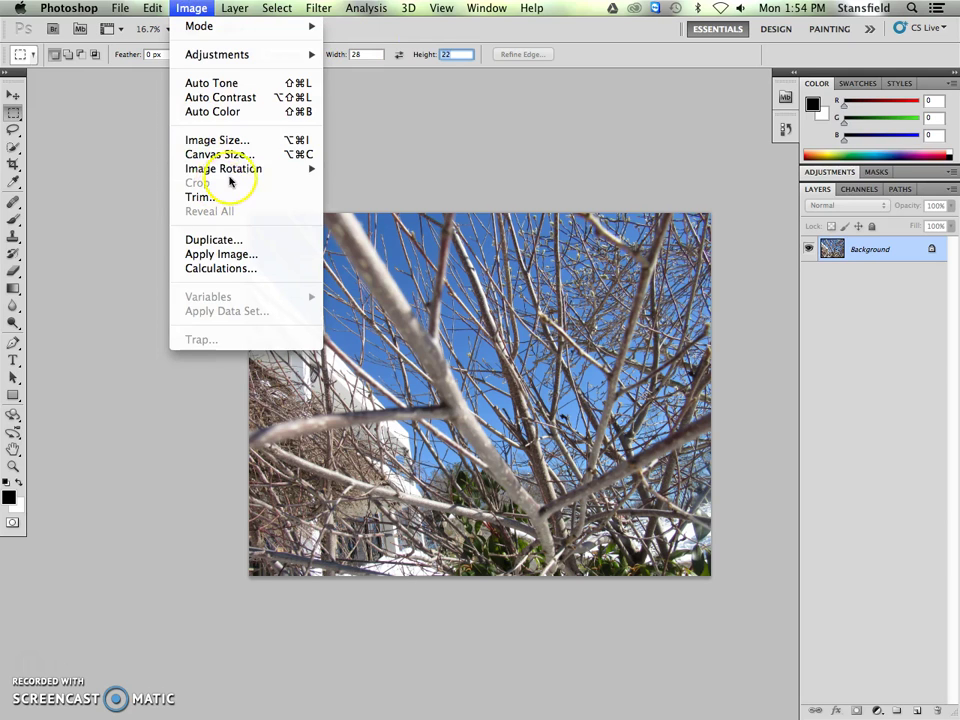
mouse_move(238, 172)
left_click(240, 140)
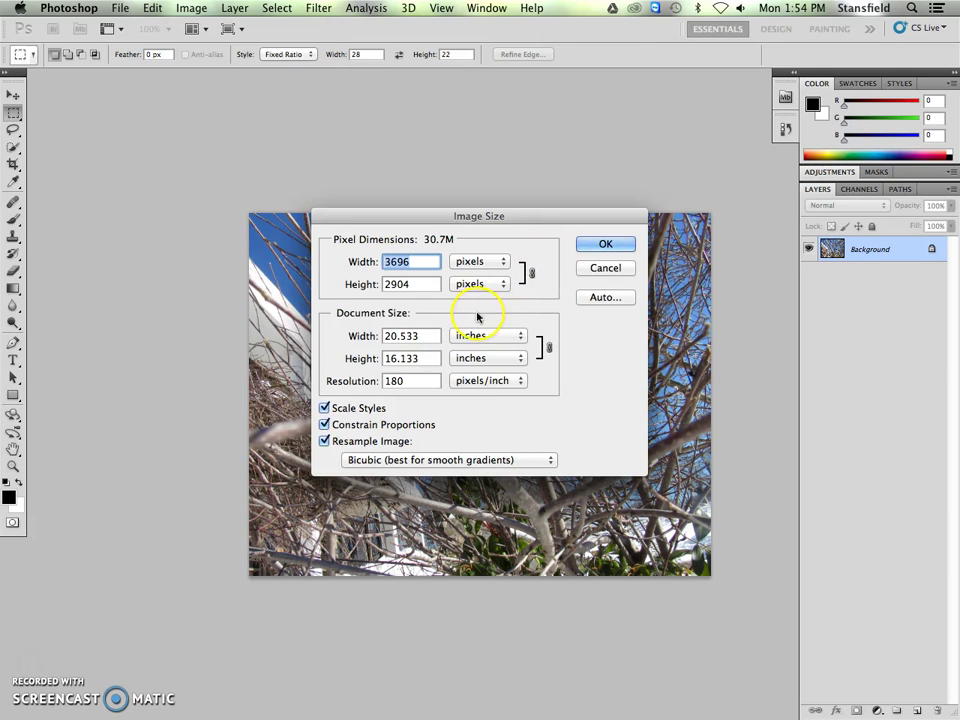
left_click(429, 335)
type("28")
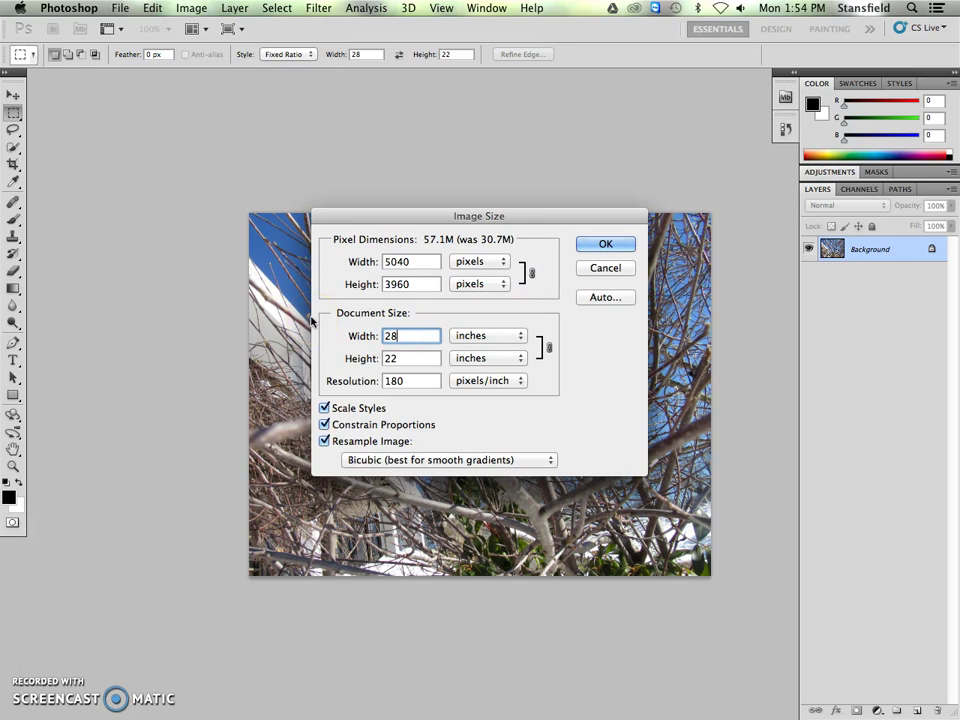
key("Tab")
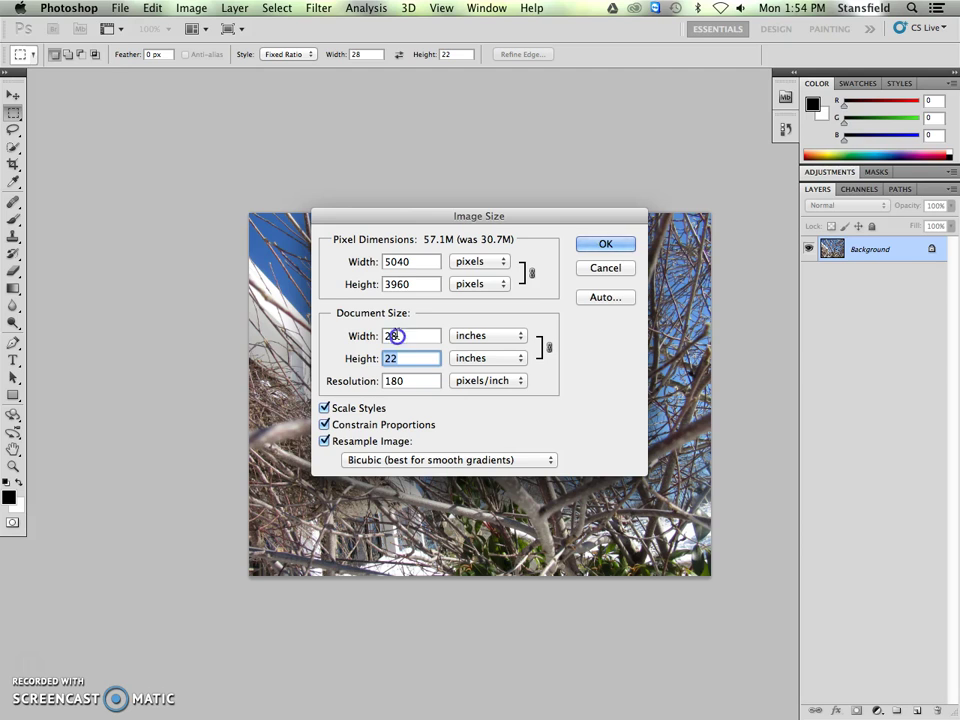
Try widths 20 and 14 and height 1615, ending at 14 × 11 inches at 180 ppi.
double_click(396, 335)
type("20")
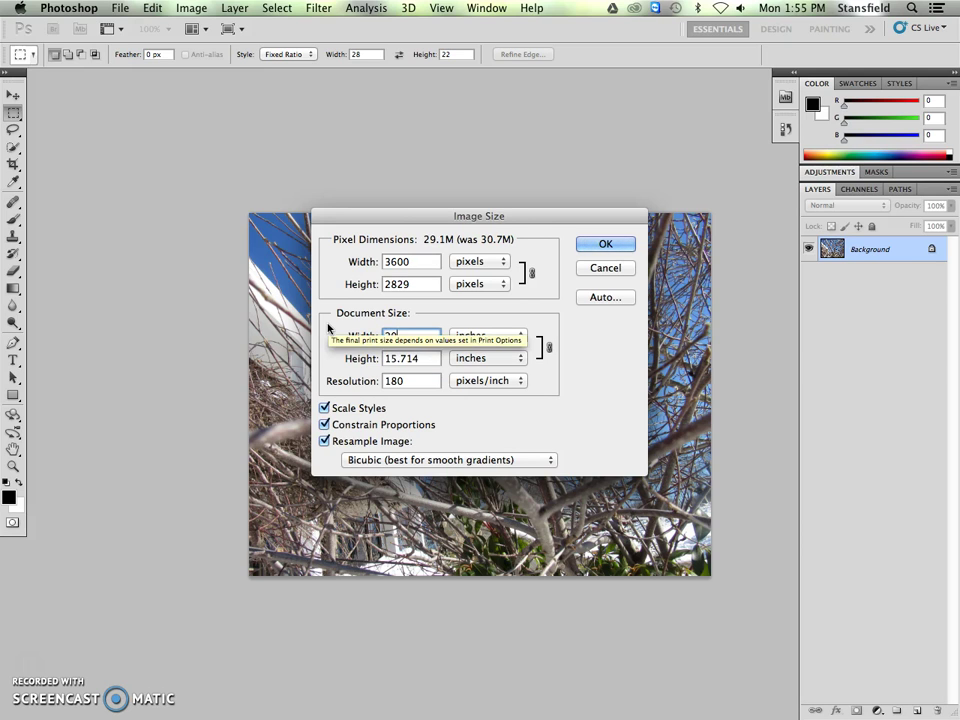
double_click(421, 362)
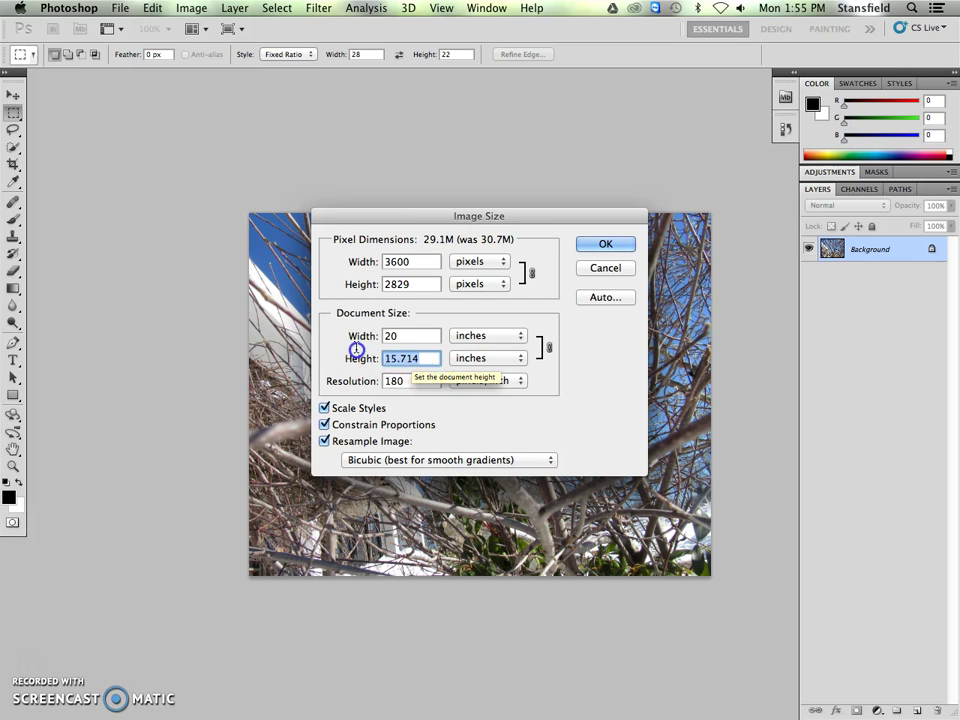
type("16")
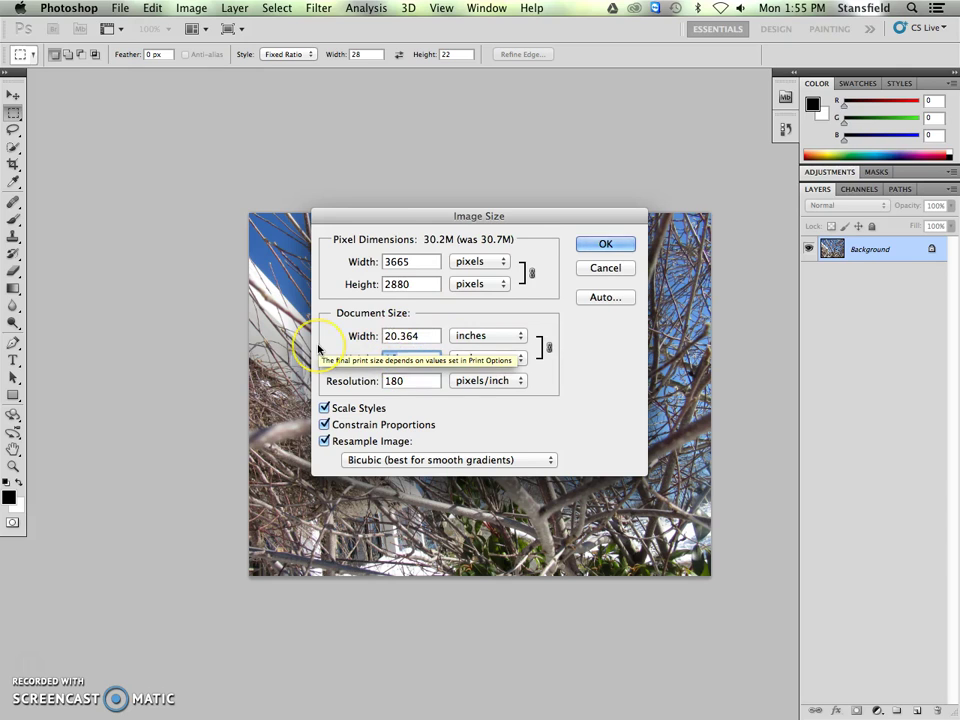
type("15")
double_click(420, 336)
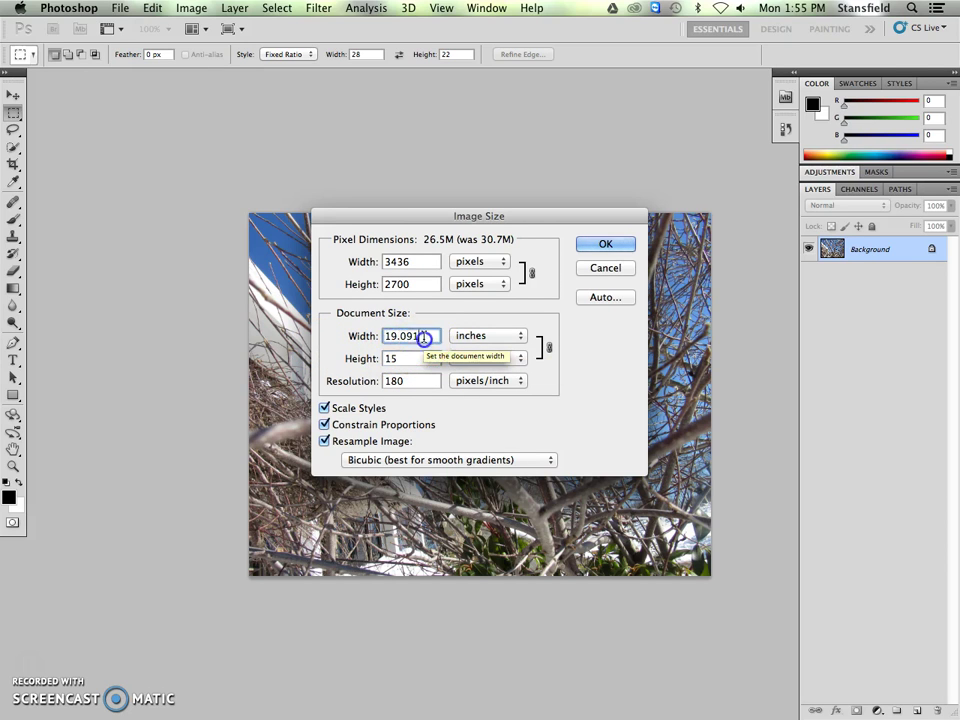
type("14")
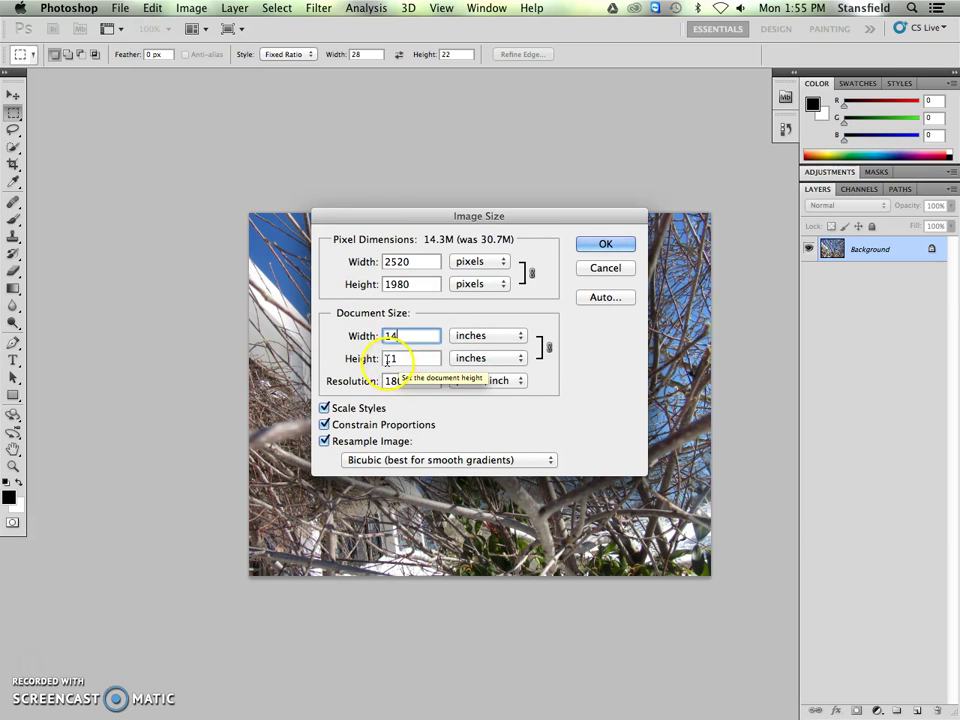
left_click(356, 359)
left_click(350, 334)
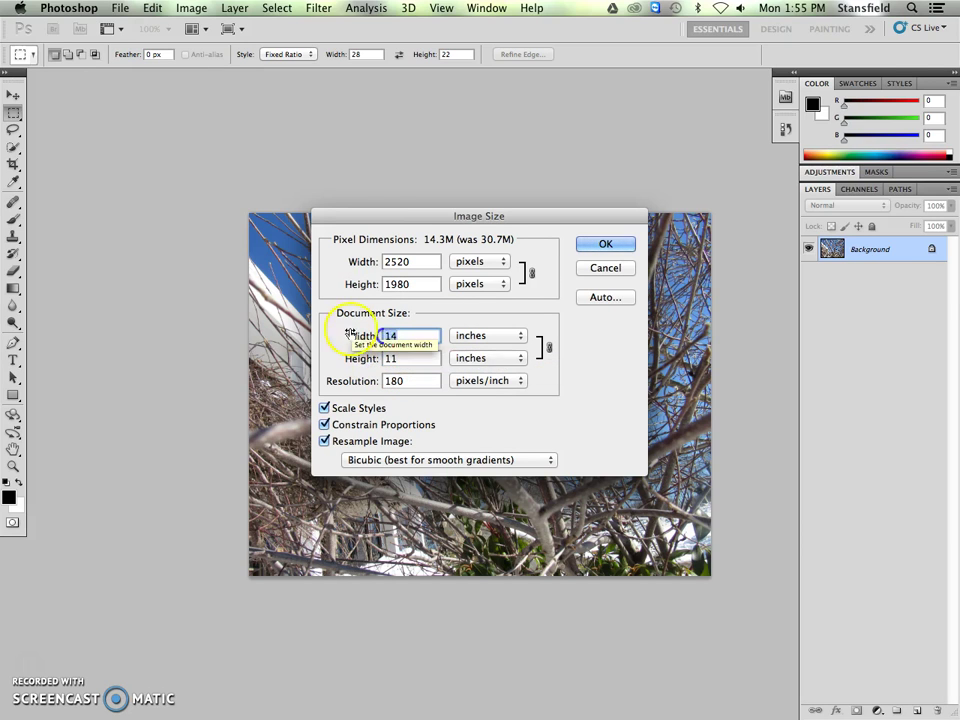
left_click(364, 358)
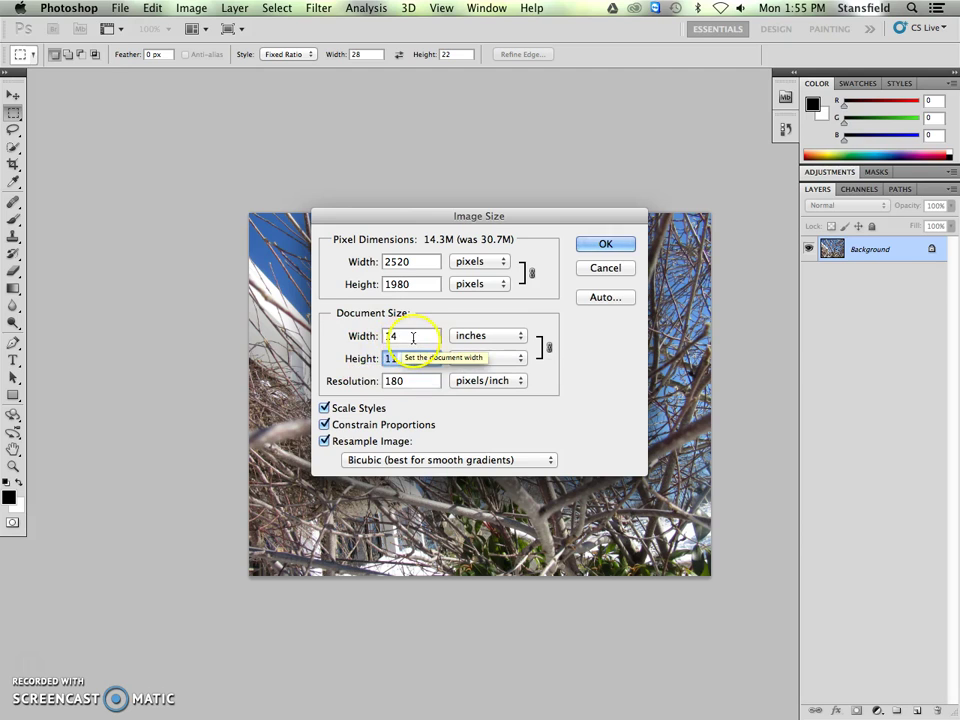
left_click(412, 337)
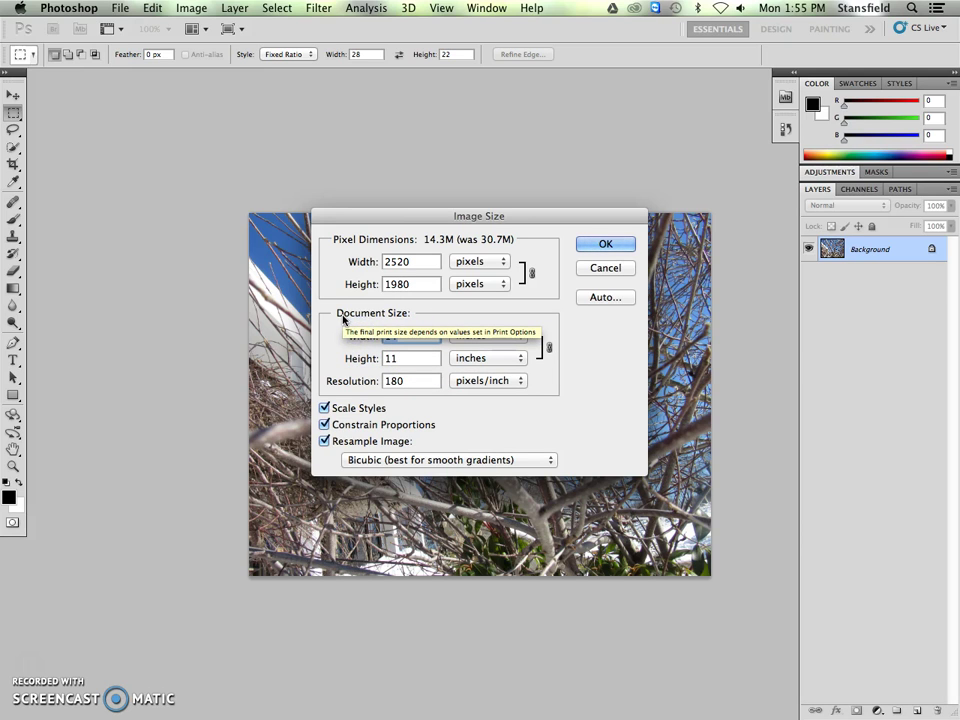
left_click(404, 358)
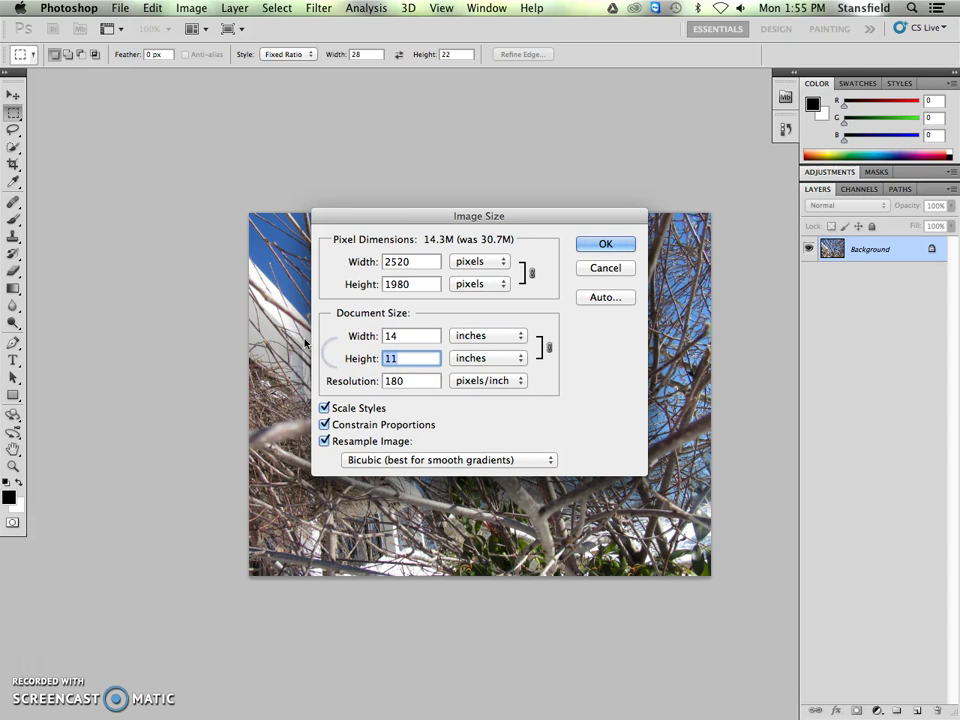
Enter a 20-inch width and change resolution from 300 to 240 ppi, giving 4800 × 3771 pixels.
left_click(410, 336)
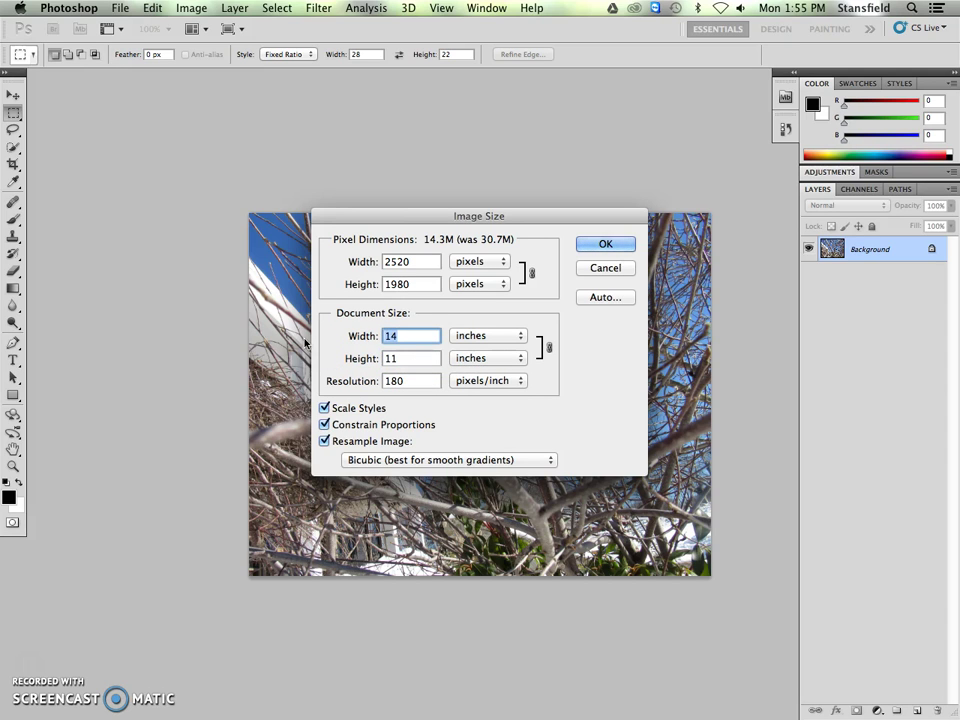
type("20")
left_click(410, 336)
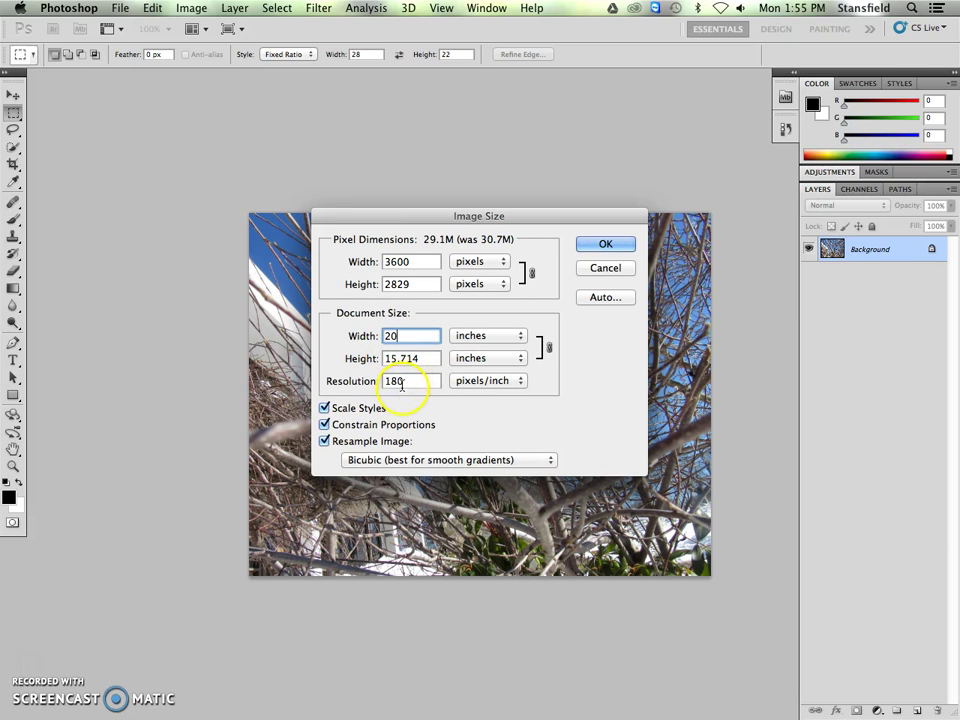
key("Tab")
key("Tab")
type("300")
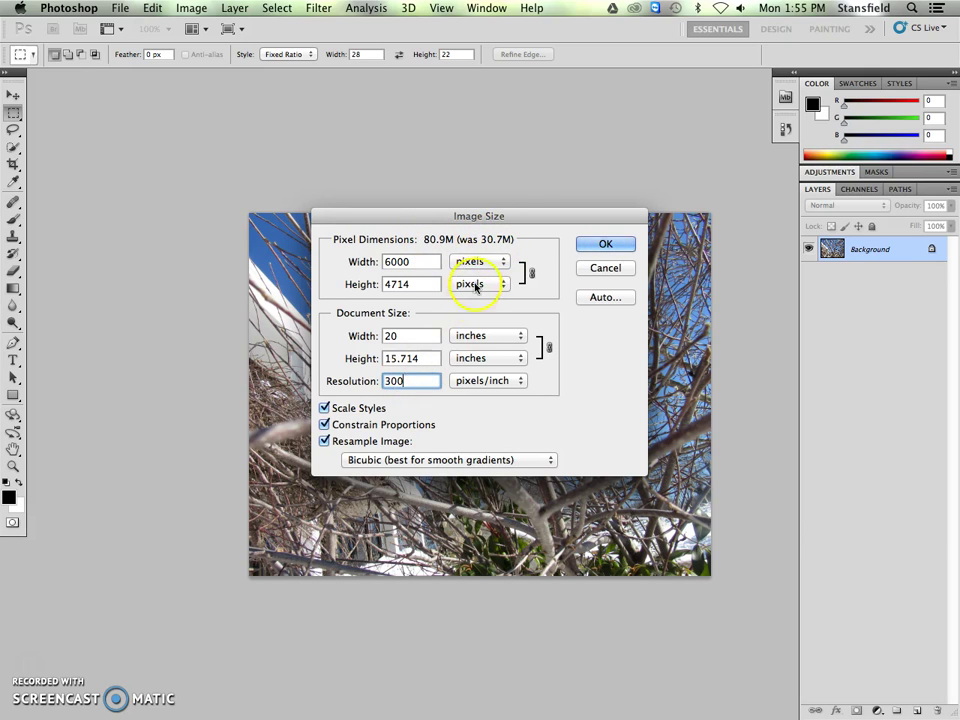
left_click(376, 378)
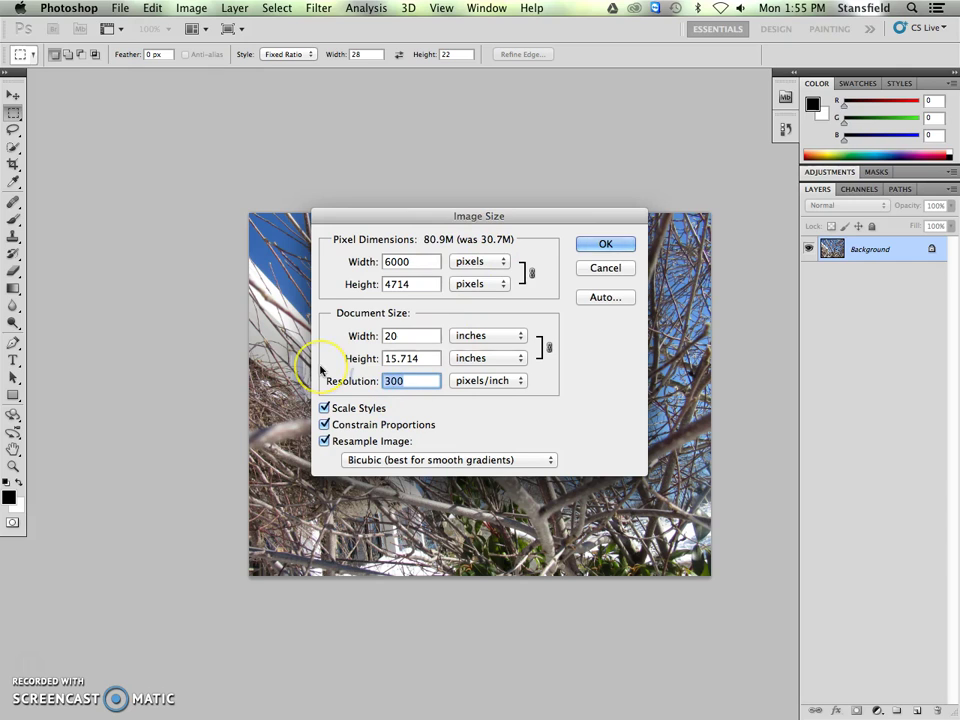
type("240")
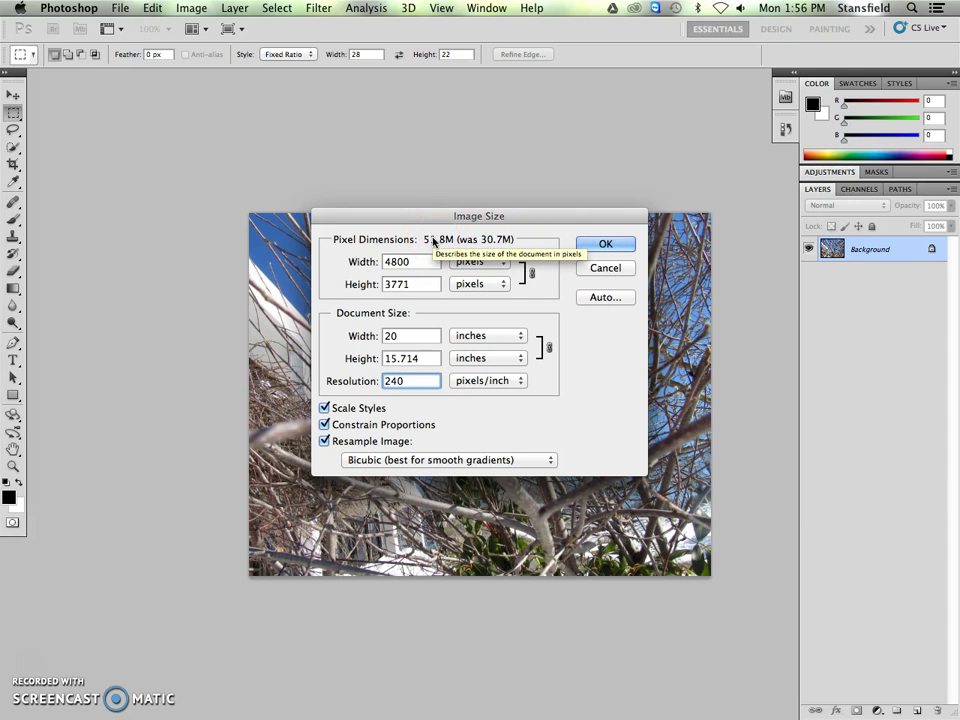
Set resampling to Bicubic Smoother, after briefly trying Bicubic Sharper, and confirm the resize.
left_click(414, 460)
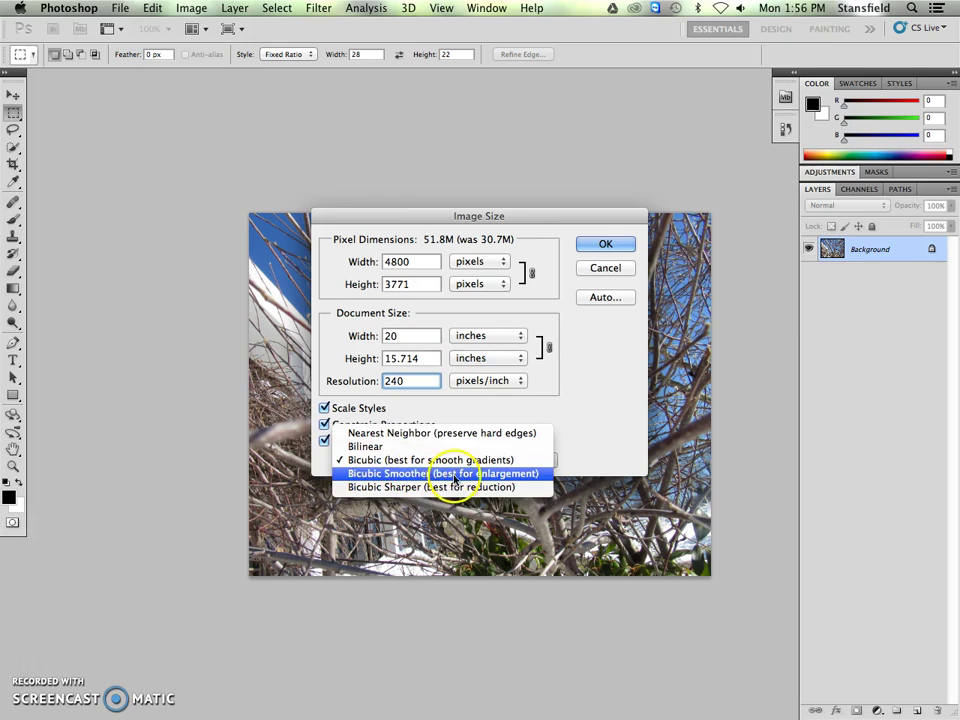
left_click(356, 474)
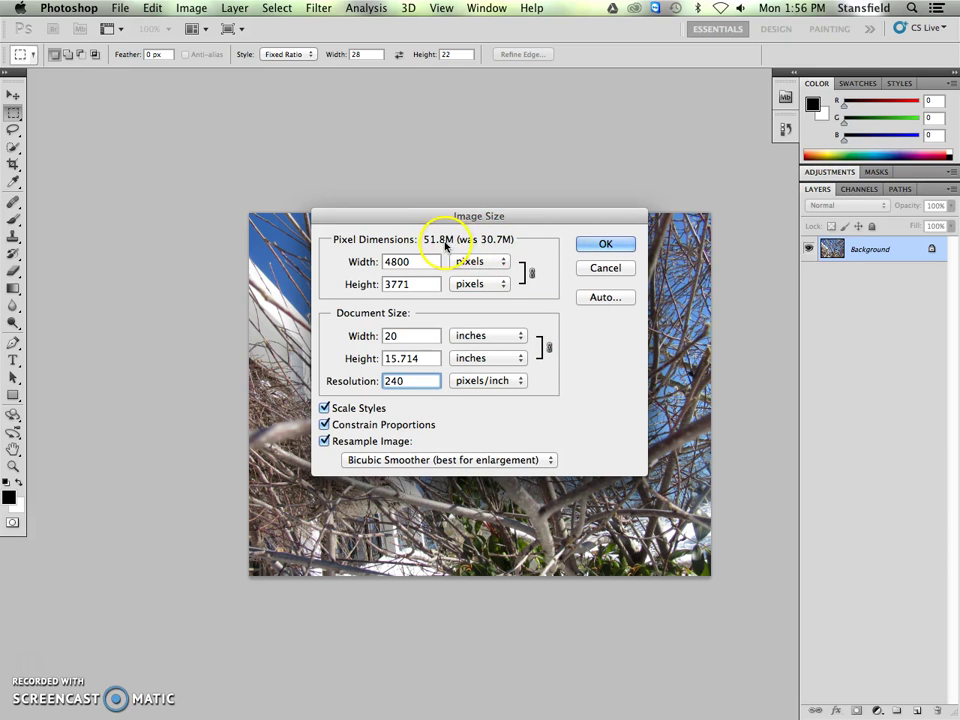
left_click(440, 460)
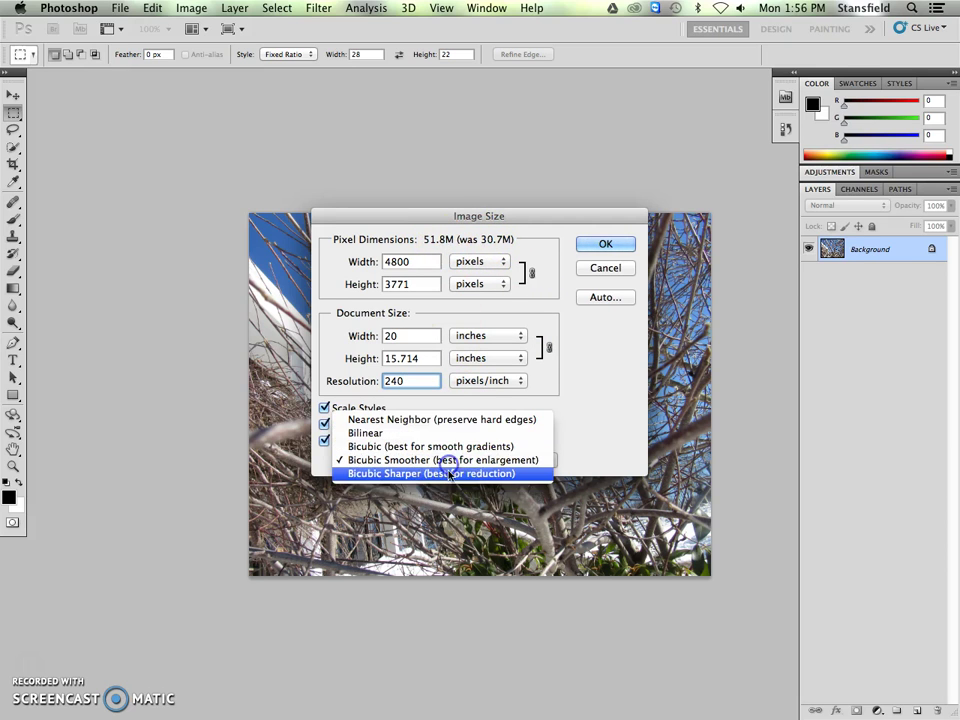
left_click(451, 473)
left_click(401, 461)
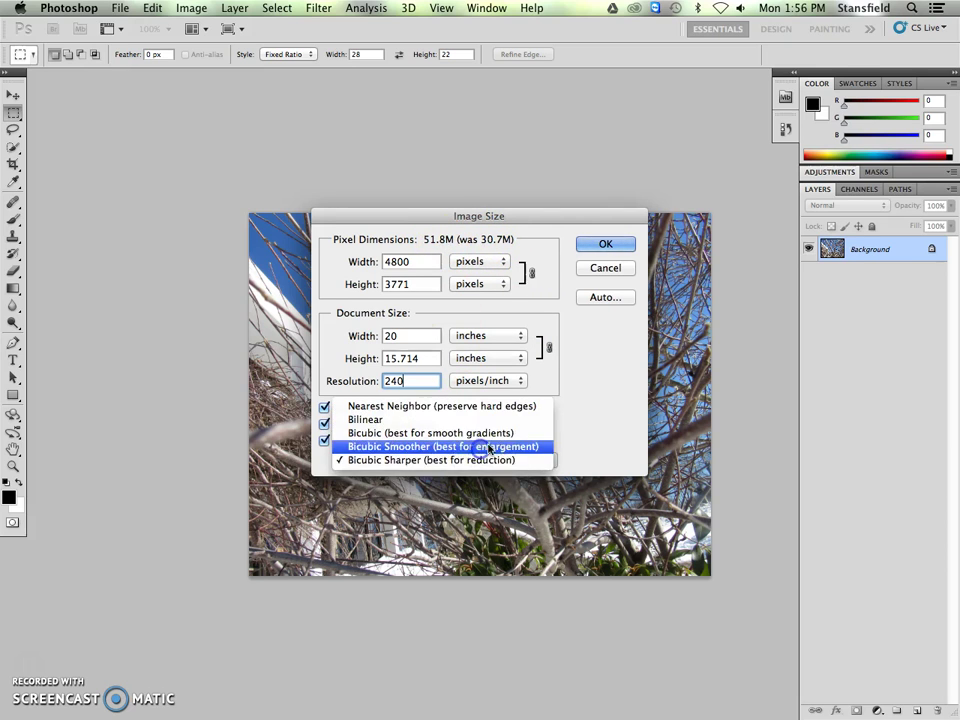
left_click(418, 447)
left_click(605, 242)
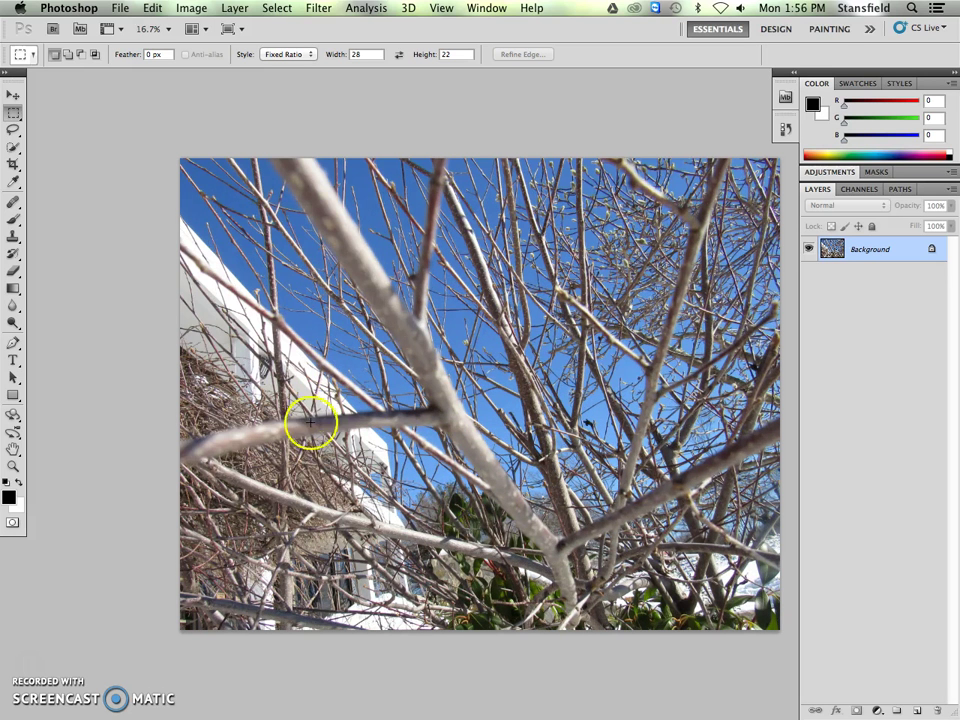
Open Canvas Size and keep White as the canvas extension colour.
left_click(191, 8)
left_click(228, 154)
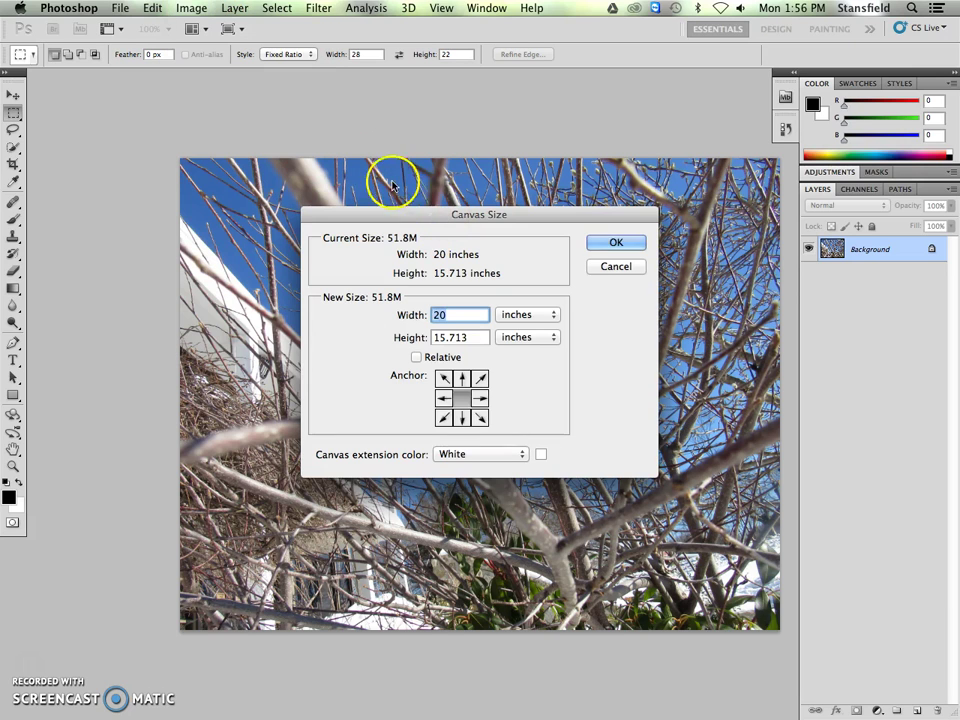
left_click(487, 456)
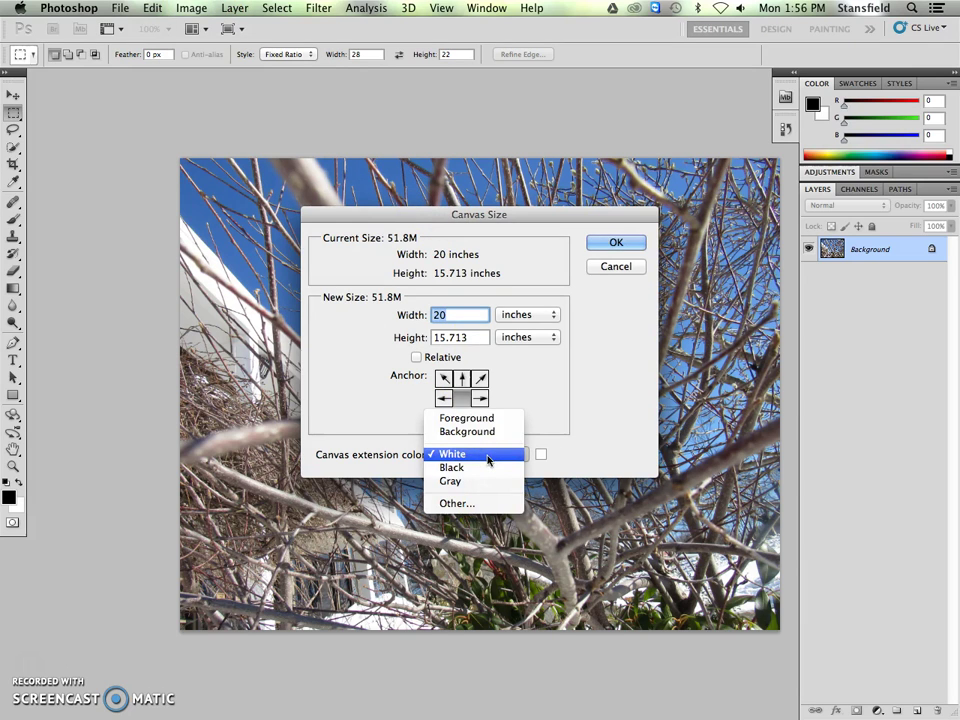
left_click(487, 456)
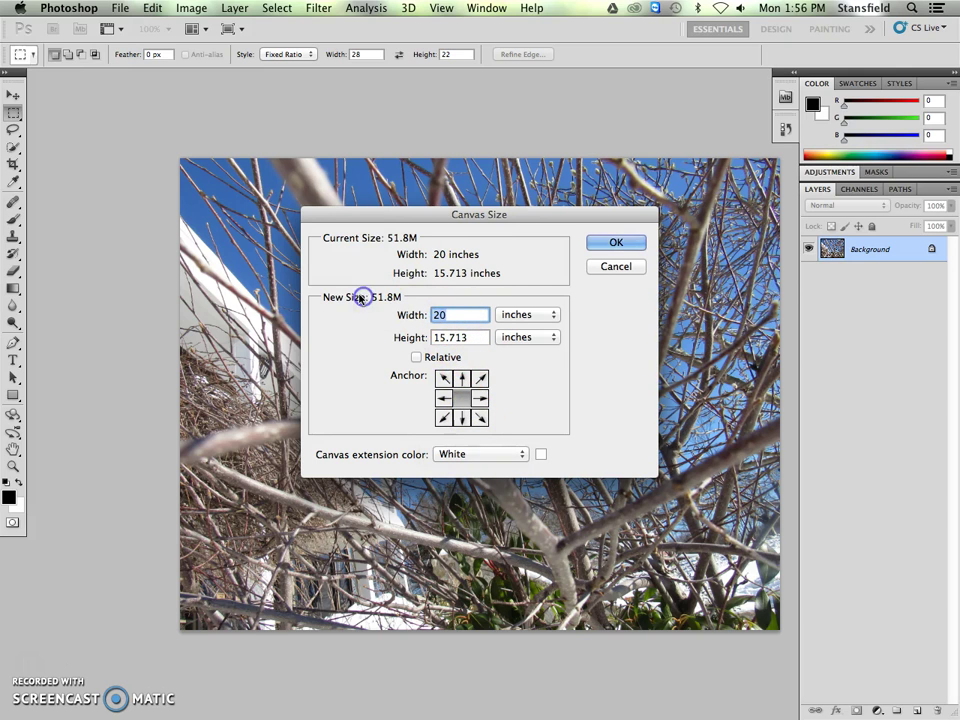
Set the canvas to 28 × 22 inches with the anchor at the centre.
type("28")
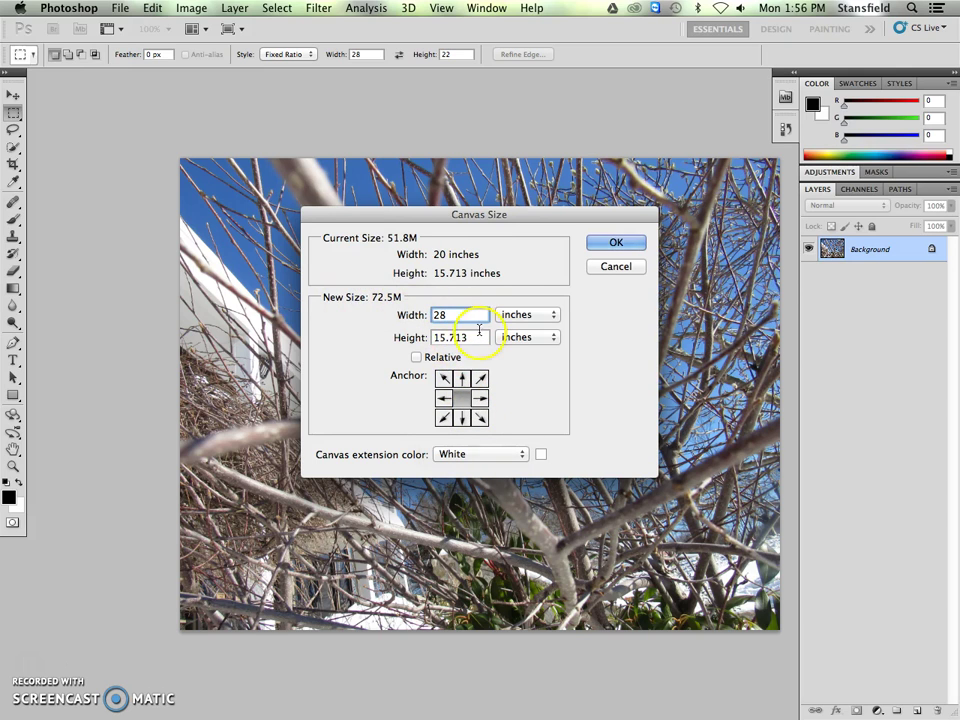
double_click(465, 337)
type("22")
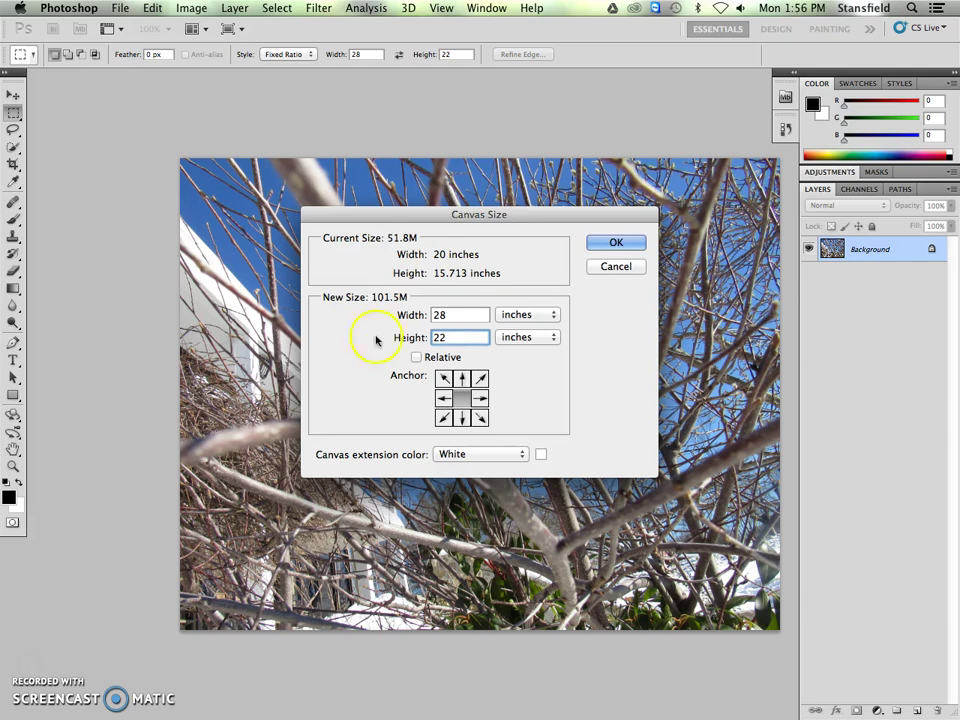
left_click(462, 378)
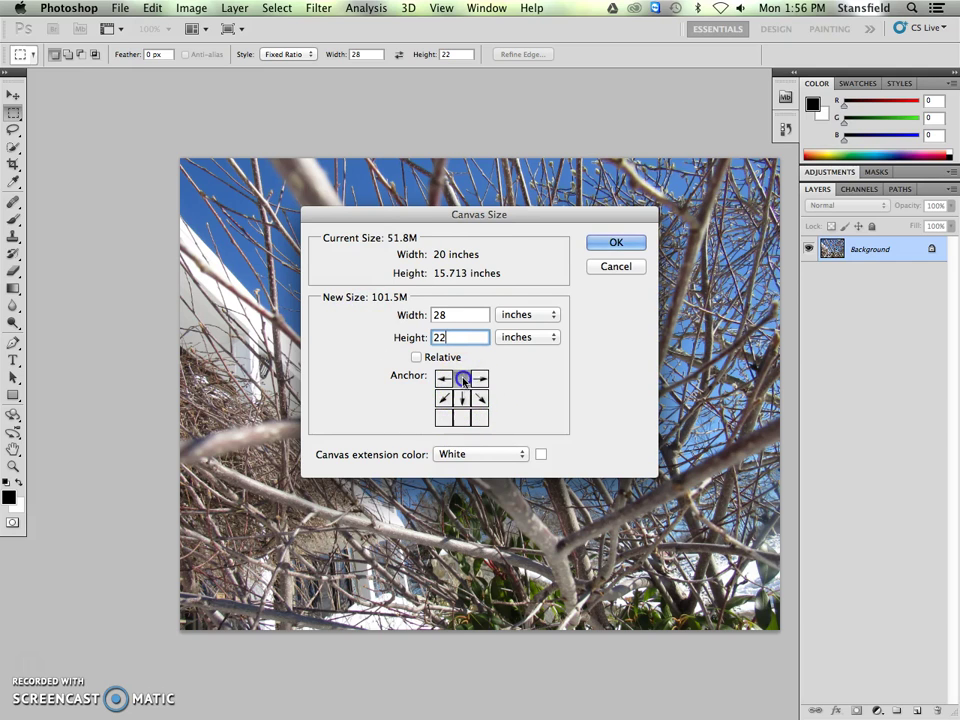
left_click(462, 398)
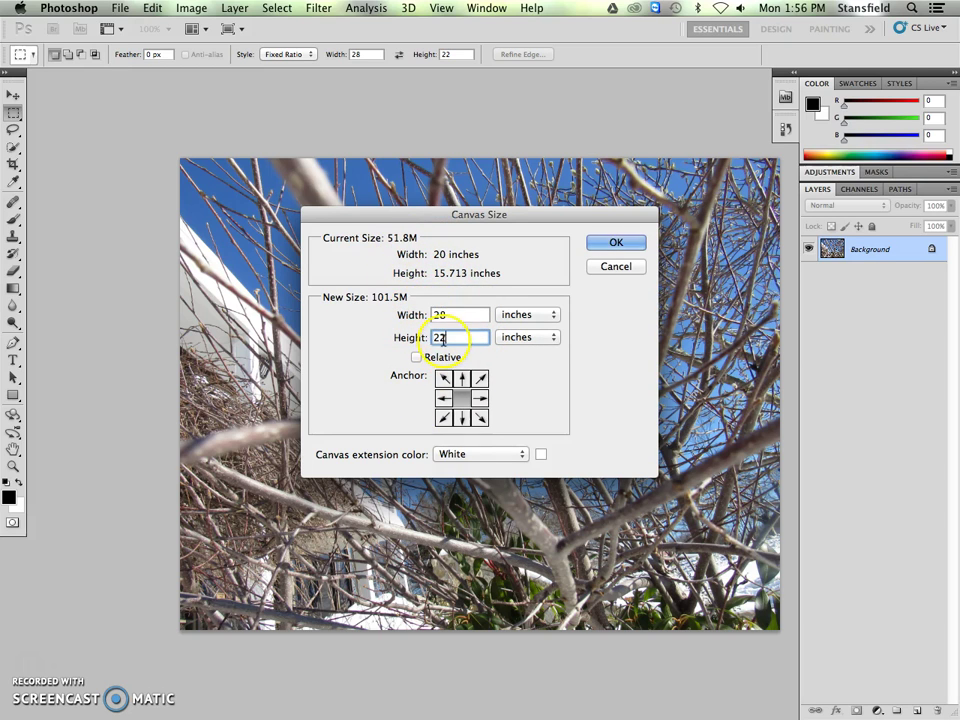
Confirm Canvas Size, centring the photo on the white 28 × 22 inch canvas.
left_click(618, 245)
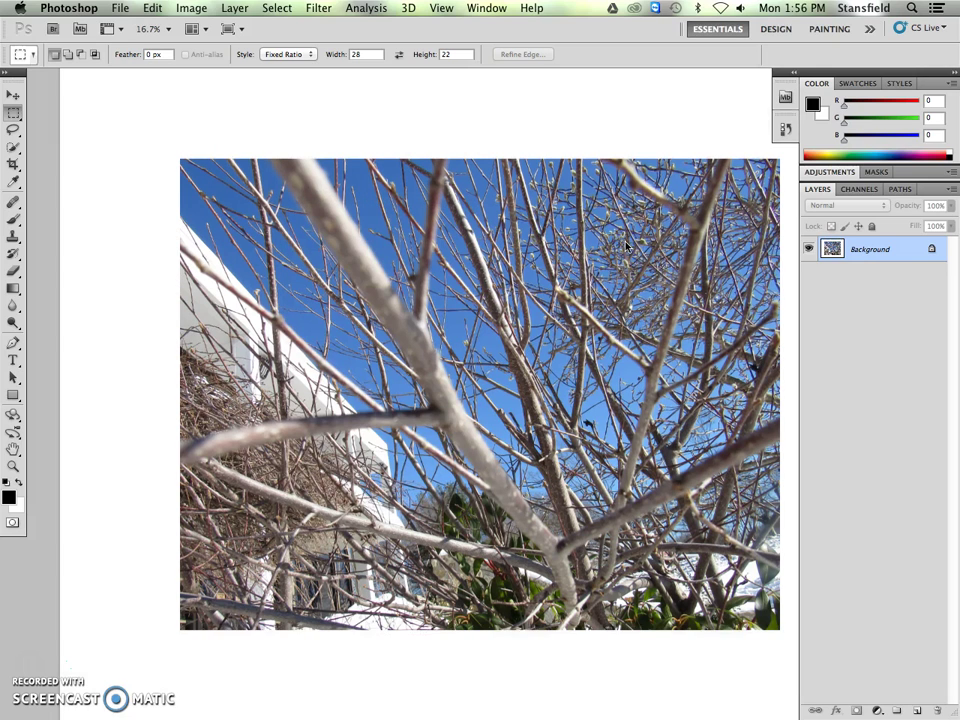